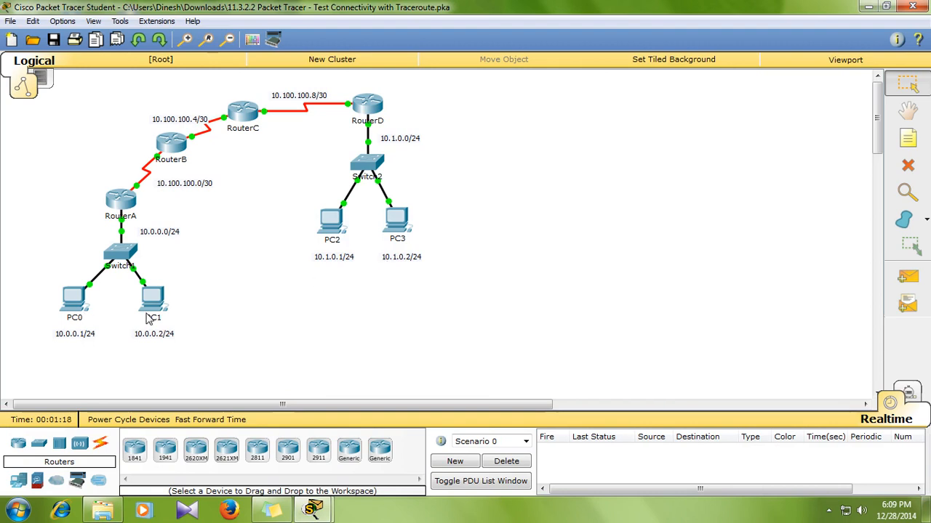
Open PC0's Command Prompt and ping PC3 at 10.1.0.2.
left_click(75, 302)
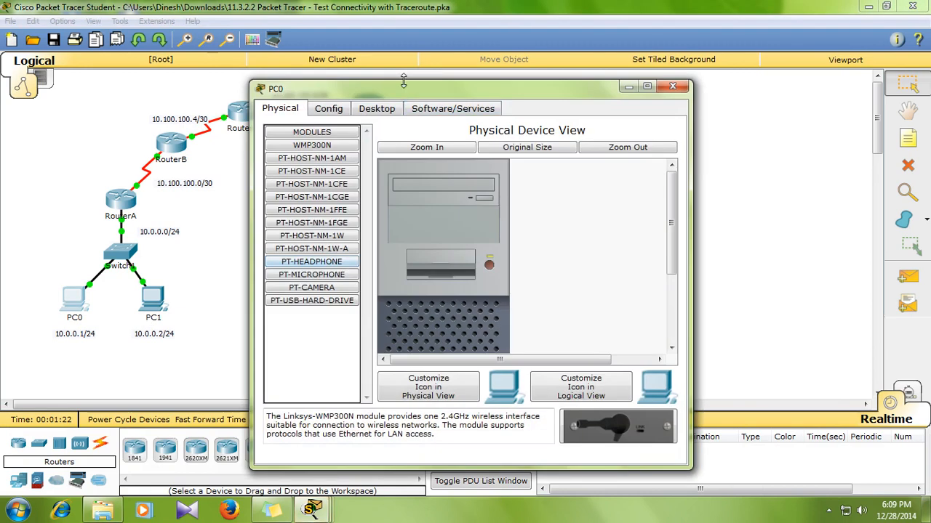
left_click_drag(405, 91, 715, 74)
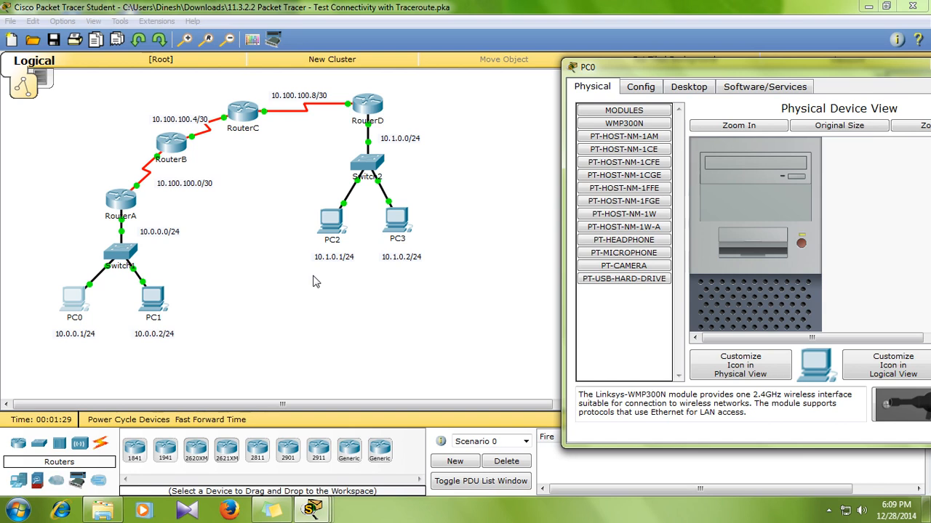
left_click(696, 88)
left_click(863, 159)
type("ping 10.1.0.2")
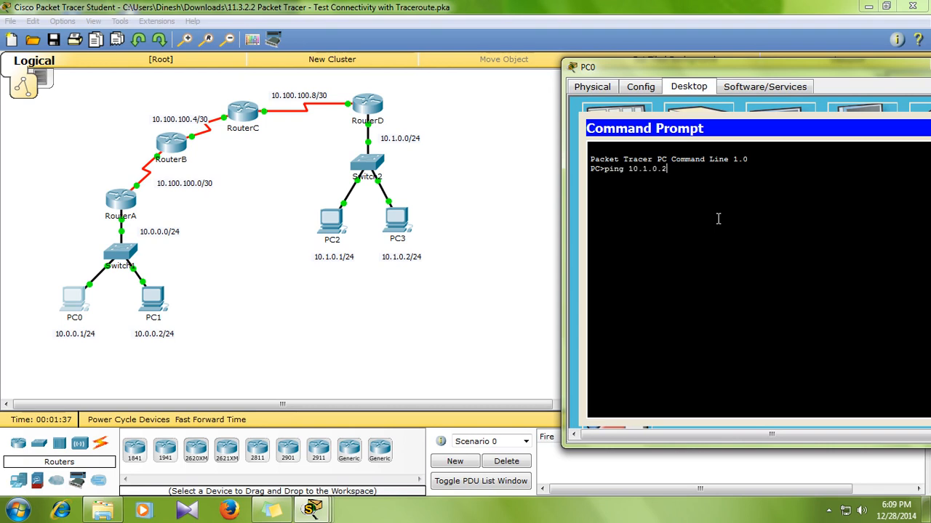
key("Return")
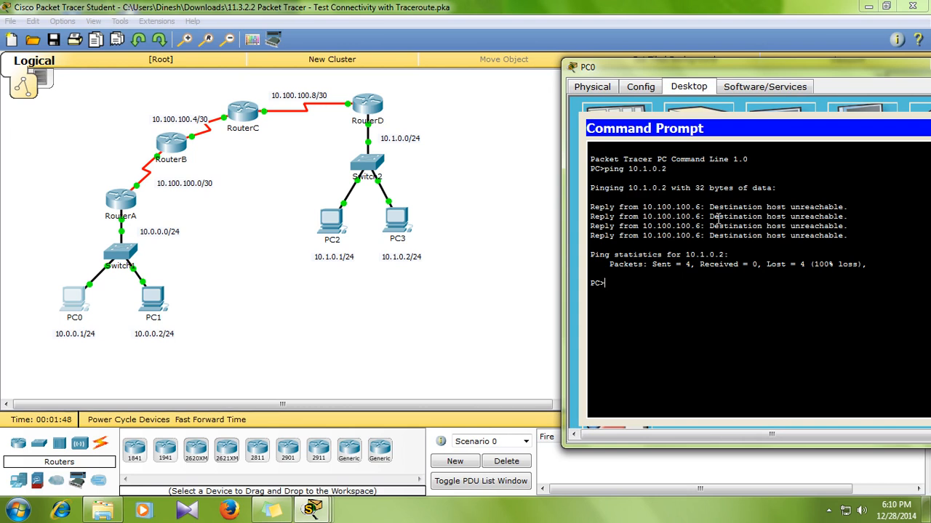
Trace the route from PC0 to 10.100.100.6 with tracert and examine the last hop.
type("ert 10.100.100.6")
left_click_drag(645, 206, 710, 210)
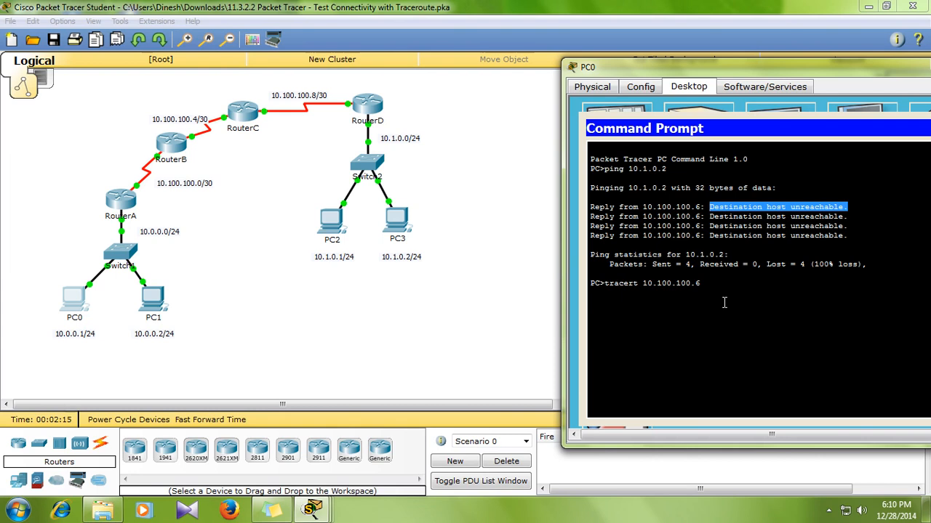
key("Return")
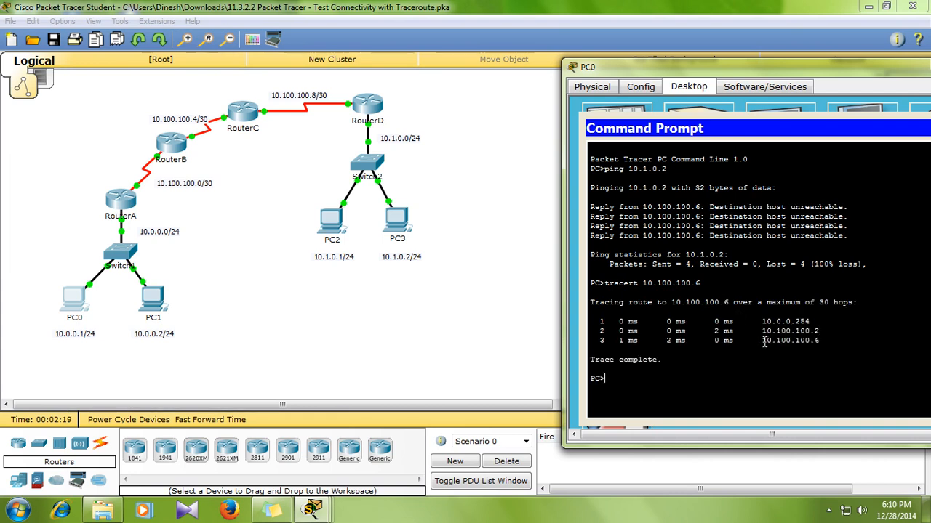
left_click_drag(762, 341, 816, 341)
Trace the route from PC0 to 10.1.0.2 with tracert and examine the hop addresses against the topology.
left_click(641, 383)
key("Up")
key("BackSpace")
key("BackSpace")
key("BackSpace")
key("BackSpace")
key("BackSpace")
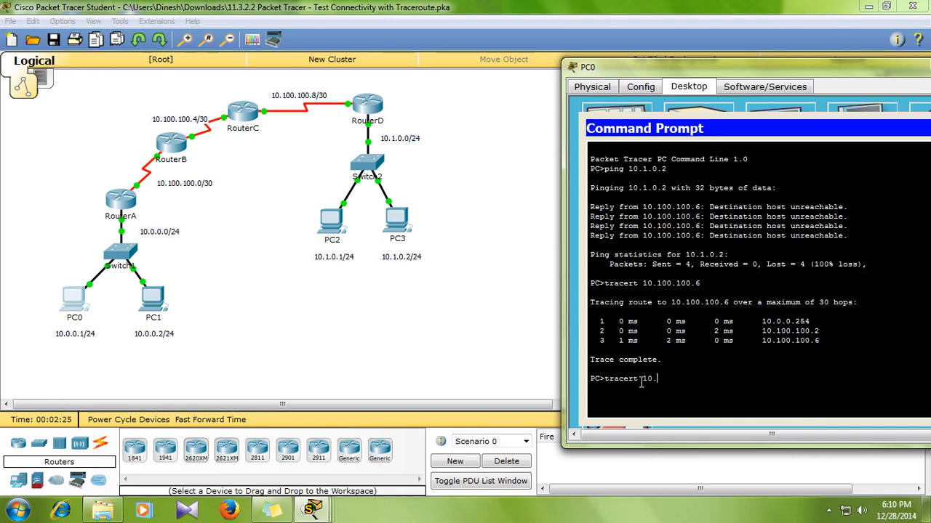
type(".0.2")
key("Return")
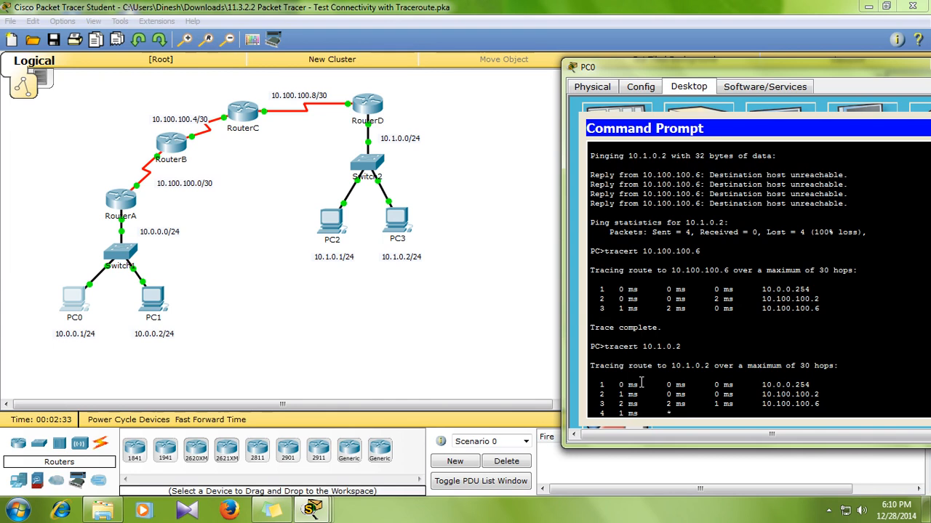
left_click_drag(763, 400, 824, 404)
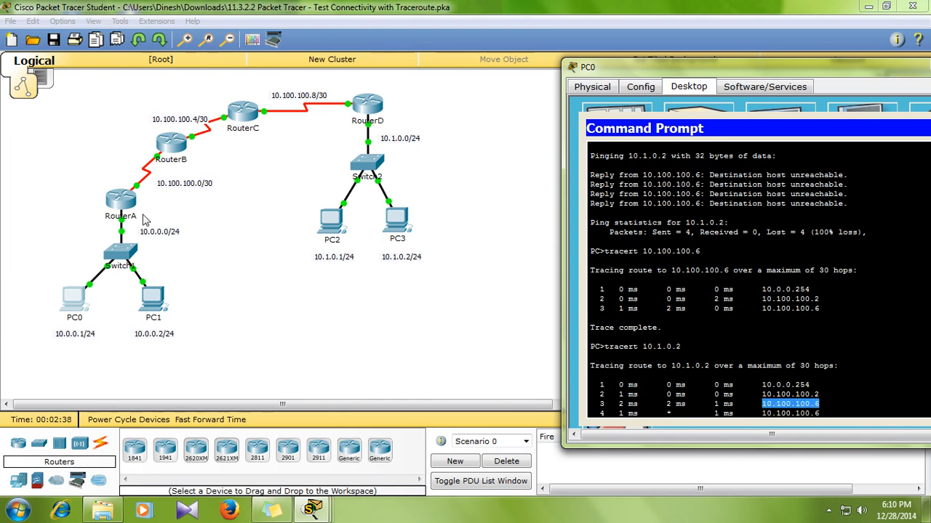
left_click_drag(637, 67, 581, 29)
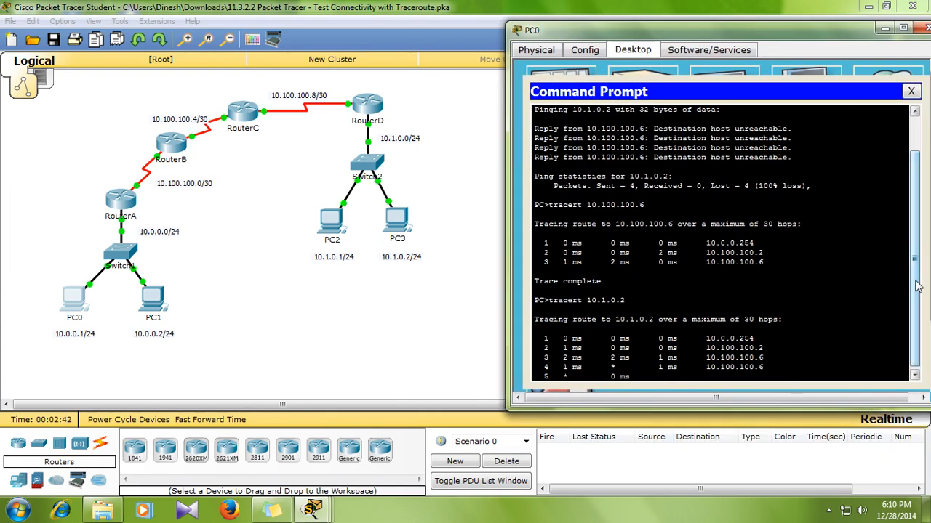
Enter privileged mode on RouterA, show its IP routing table and examine the default route's next hop.
left_click(133, 201)
left_click(366, 109)
key("Return")
key("Return")
key("Return")
type("en")
key("Return")
type("sh ip rou")
key("Tab")
key("Return")
left_click_drag(306, 391, 443, 411)
left_click(354, 390)
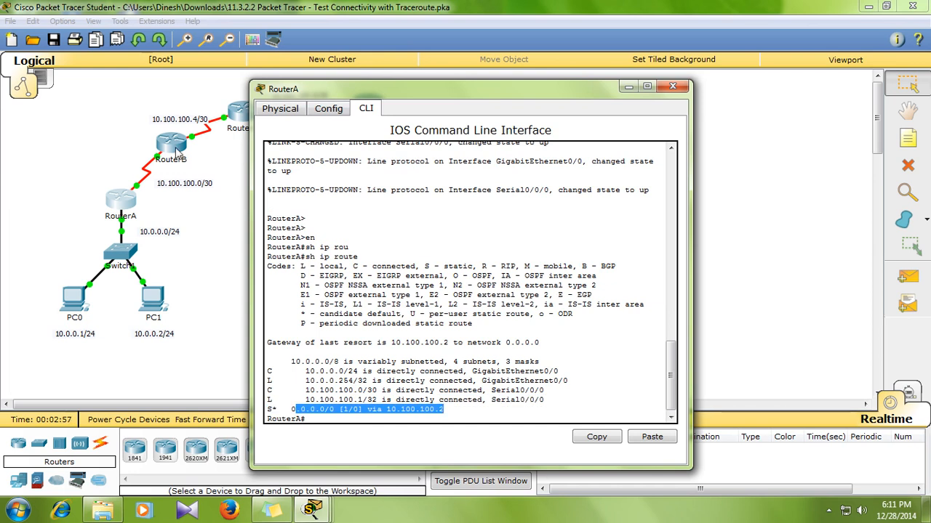
left_click(452, 402)
left_click_drag(388, 409, 444, 409)
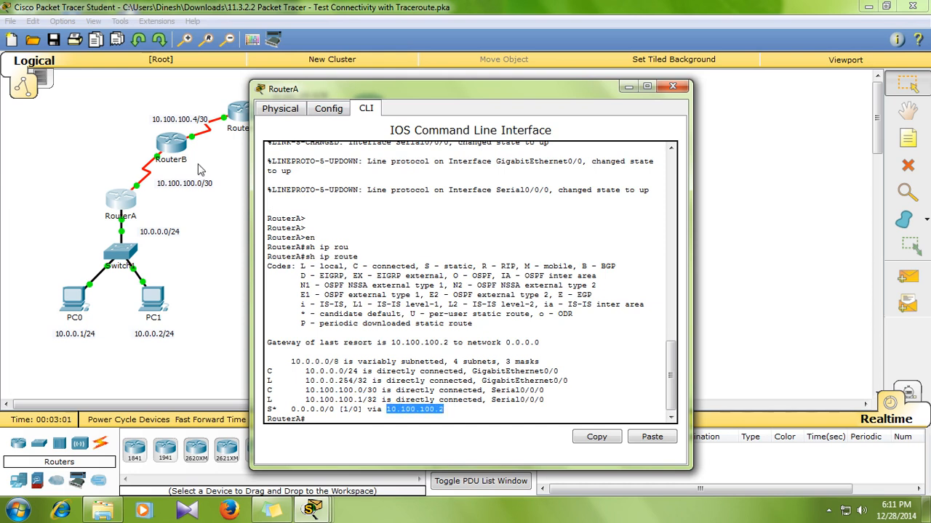
Show the brief IP interface summary on RouterA and check the address and status of Serial0/0/0.
left_click(321, 417)
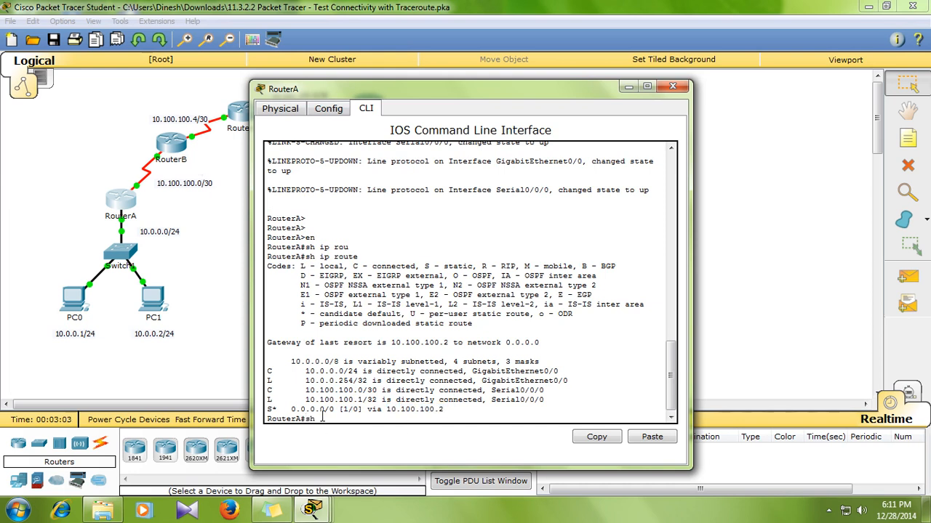
type("sh ip int br")
key("Tab")
key("Return")
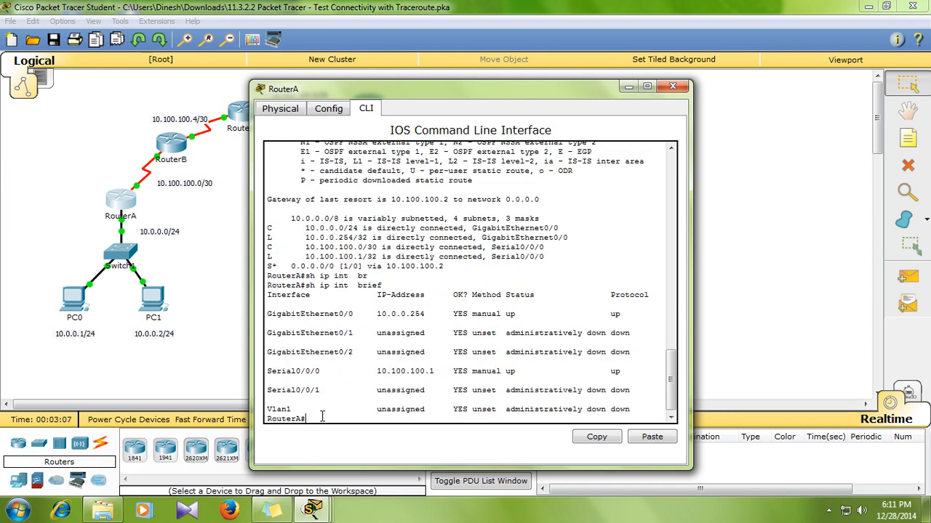
left_click_drag(620, 371, 439, 372)
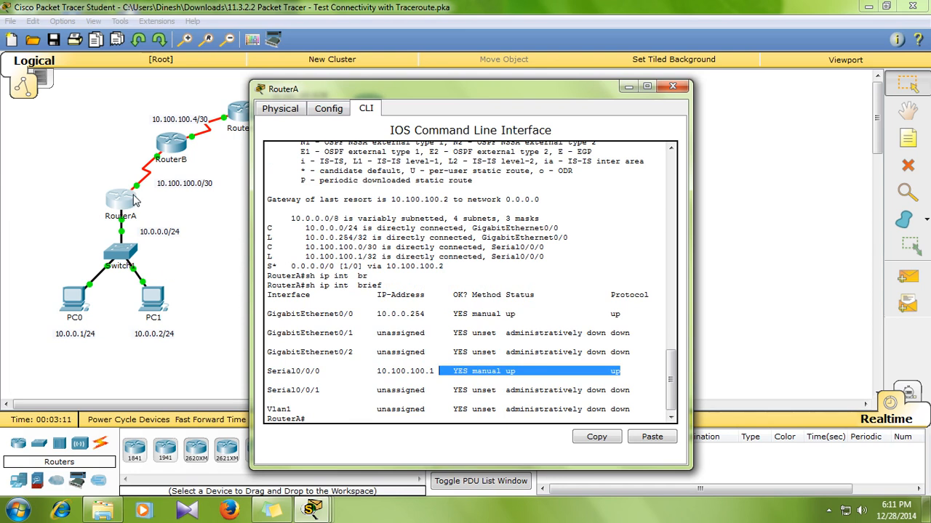
Enter privileged mode on RouterB, show its brief IP interface summary and check both serial interfaces.
left_click(174, 142)
left_click(366, 109)
key("Return")
key("Return")
type("en")
key("Return")
type("sh ip int br")
key("Tab")
key("Return")
left_click_drag(393, 393, 377, 373)
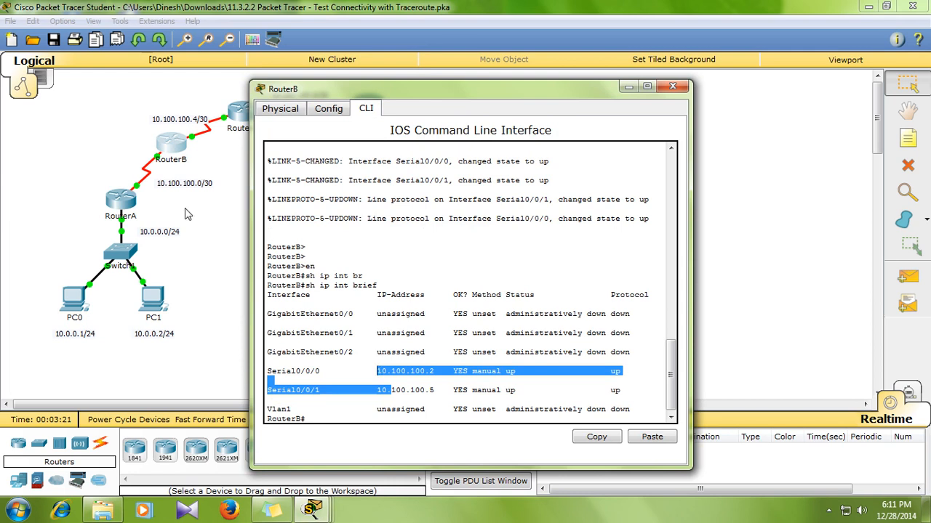
left_click(346, 421)
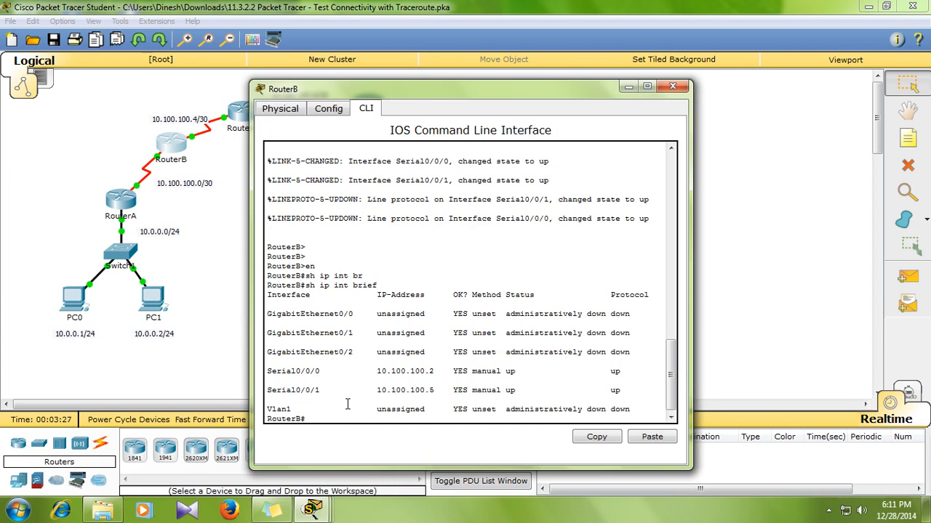
Show RouterB's IP routing table and examine the static route to 10.1.0.0/24.
left_click_drag(413, 86, 573, 65)
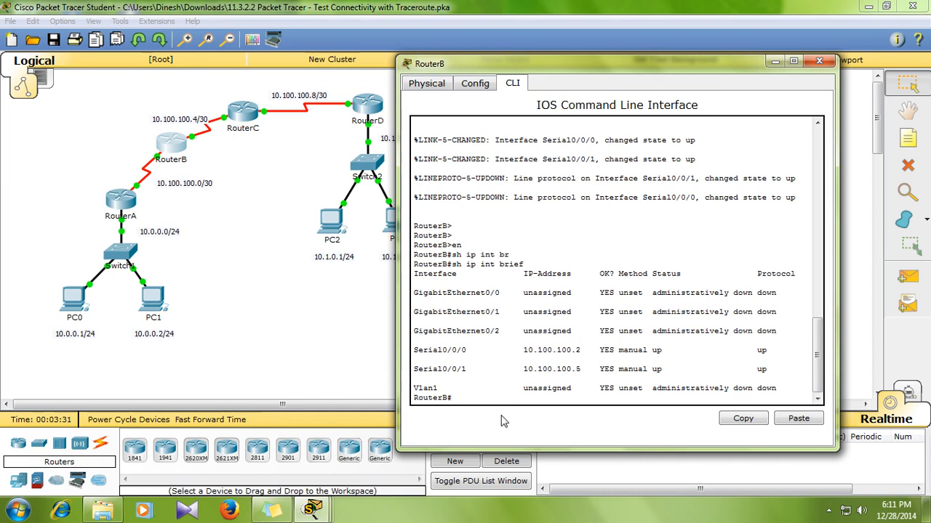
type("sh ip rou")
key("Tab")
key("Return")
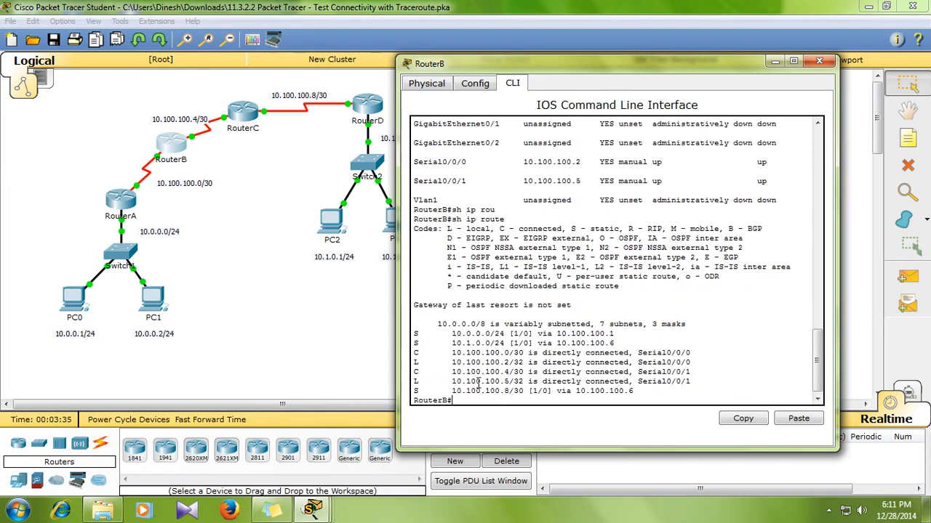
left_click_drag(447, 345, 621, 345)
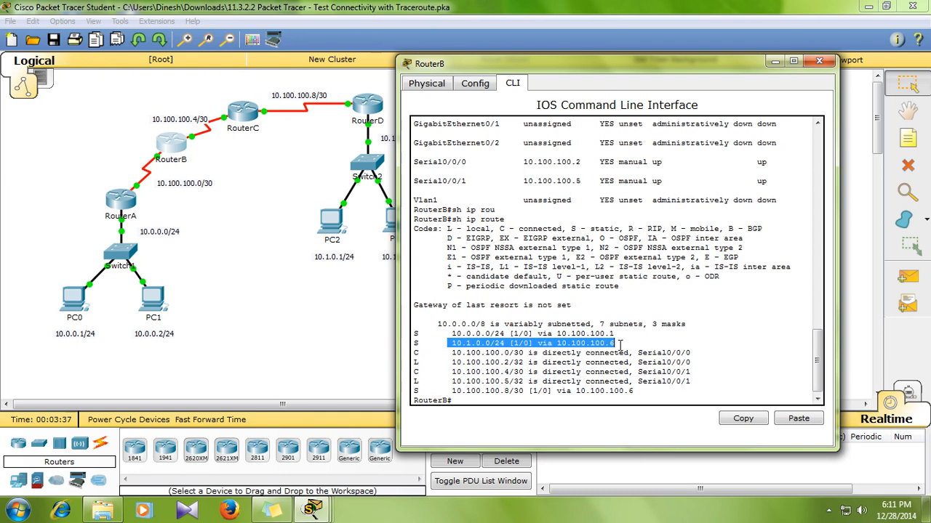
Enter privileged mode on RouterC, show its IP routing table and examine the static routes.
left_click(245, 120)
left_click(361, 113)
key("Return")
key("Return")
key("Return")
key("Return")
type("en")
key("Return")
type("sh ip")
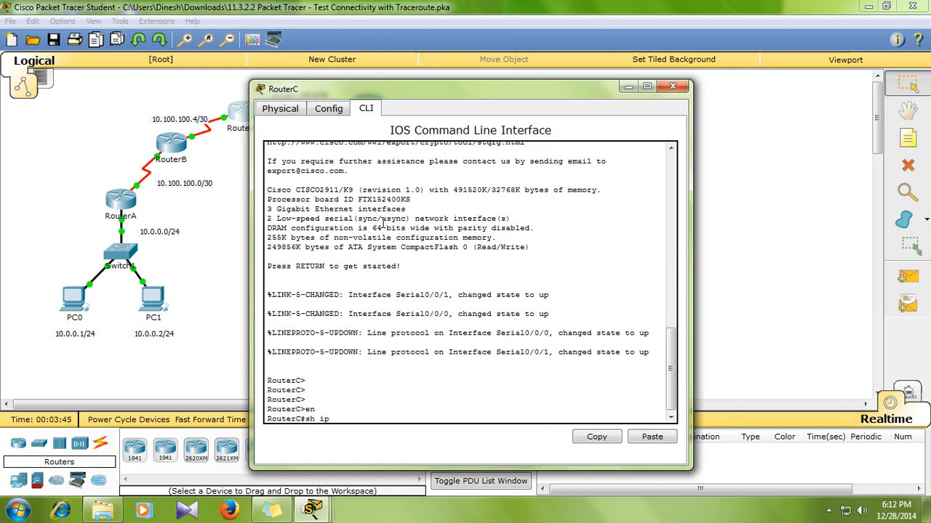
type(" rou")
key("Tab")
key("Return")
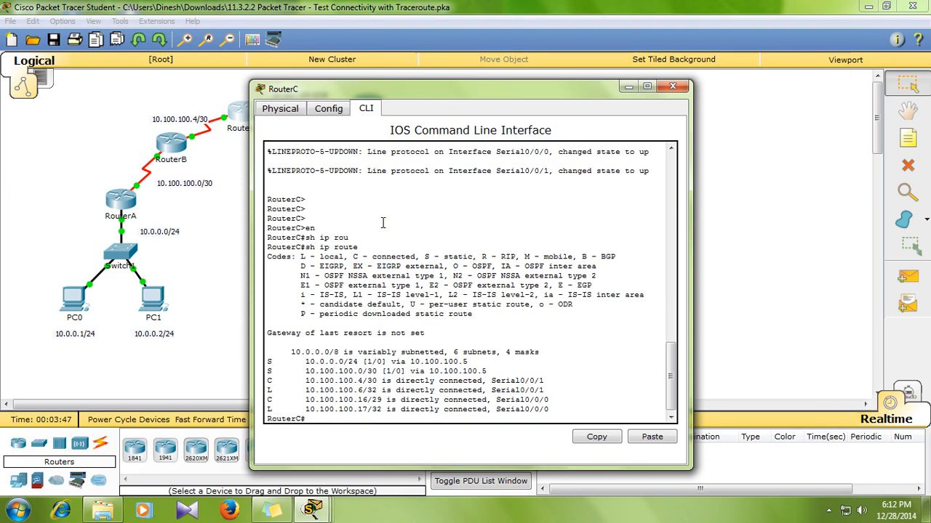
left_click_drag(300, 362, 477, 361)
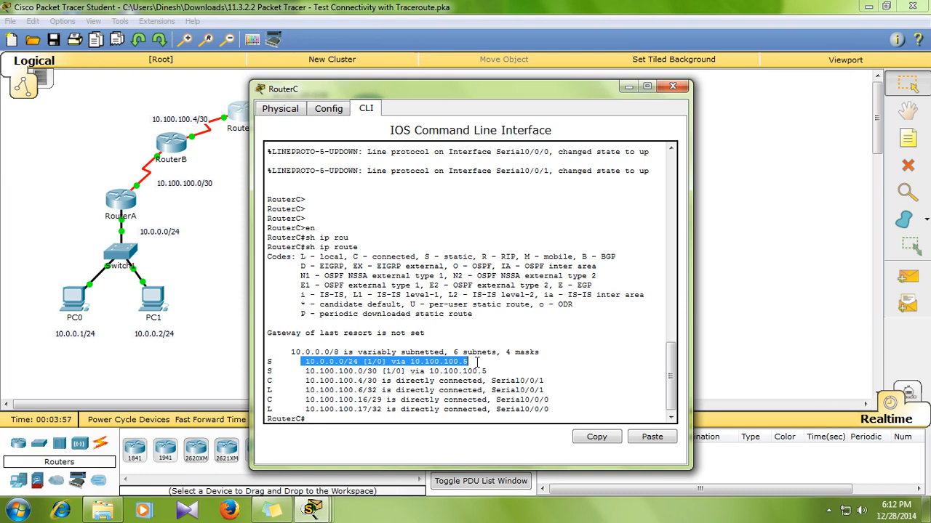
Show RouterC's running configuration and examine the next hop configured for the 10.1.0.0 static route.
left_click(412, 417)
type("sh run")
key("Tab")
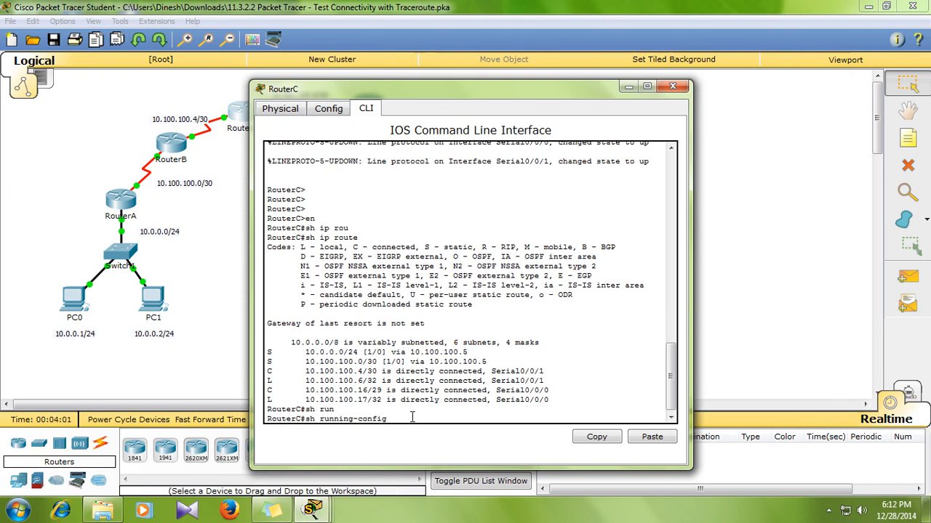
key("Return")
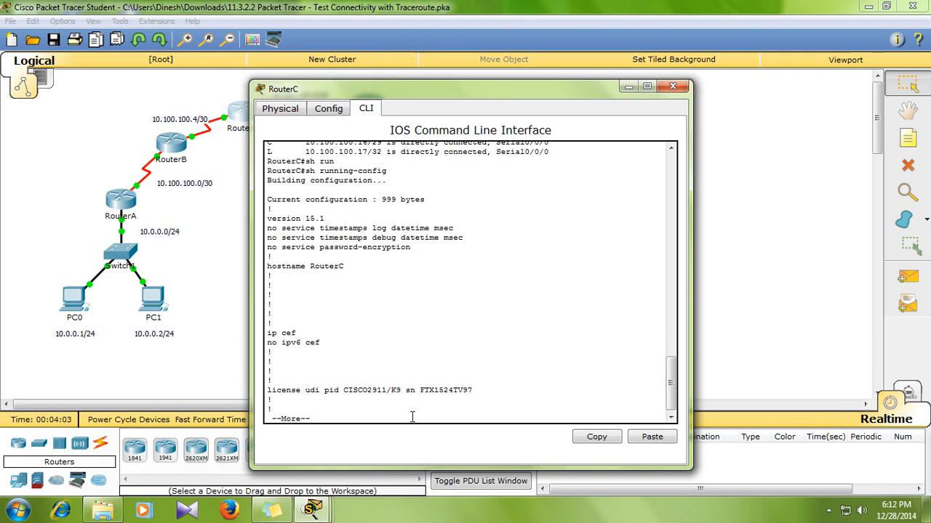
key("space")
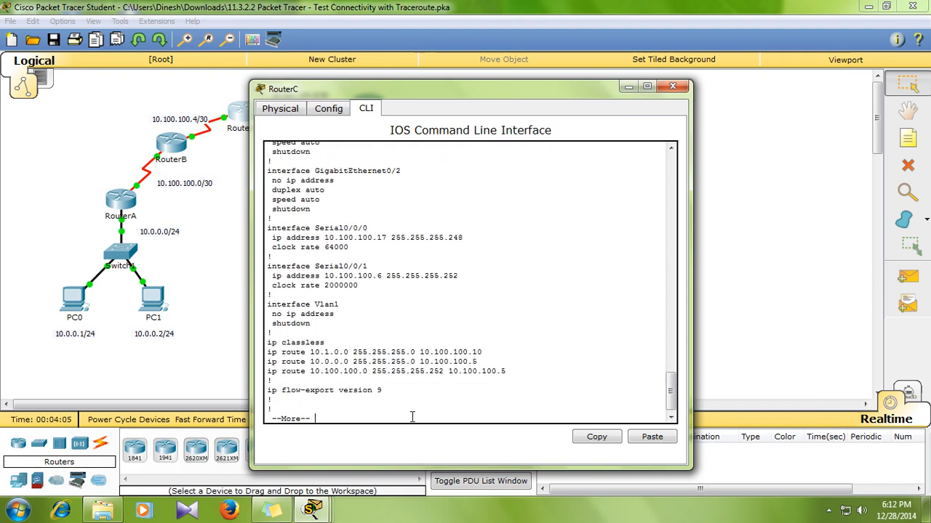
key("Return")
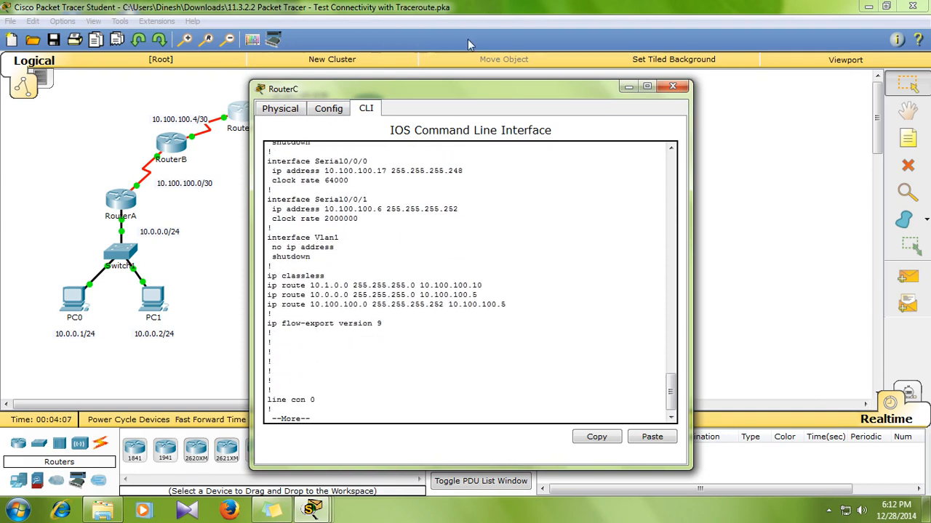
left_click_drag(455, 88, 653, 79)
left_click_drag(470, 276, 540, 276)
left_click_drag(602, 272, 679, 275)
left_click(632, 276)
left_click_drag(618, 276, 681, 276)
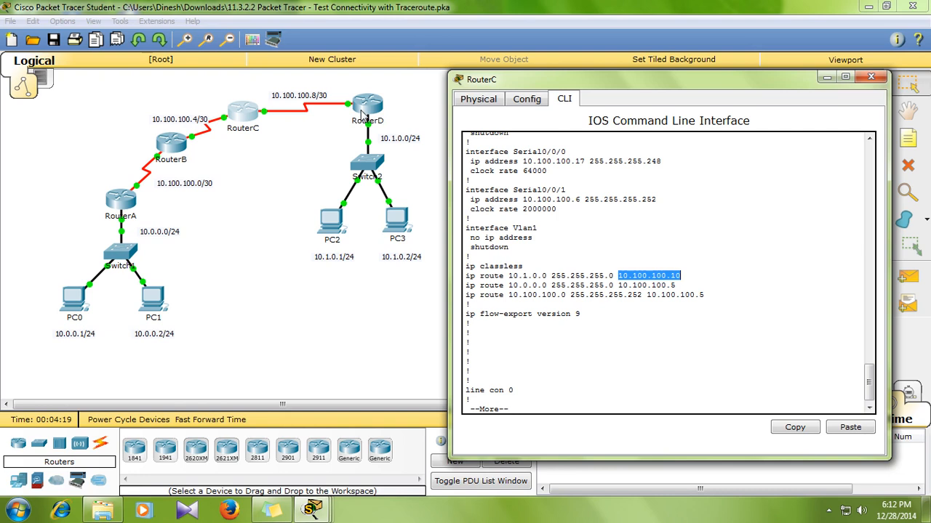
Leave the running configuration listing and show RouterC's IP routing table again.
key("ctrl+c")
type("sh ip rou")
key("Tab")
key("Return")
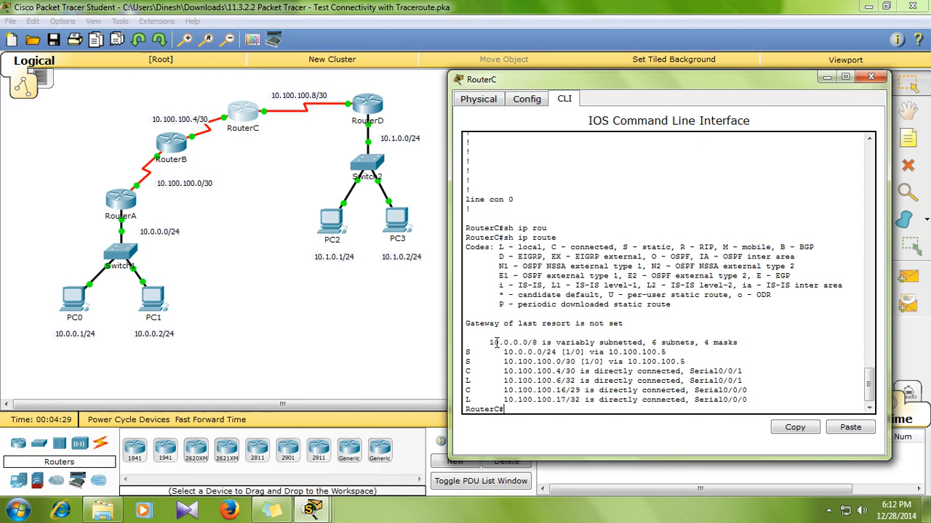
Show the brief IP interface summary on RouterC and check the status of Serial0/0/0.
type("sh ip int")
key("Tab")
type("br")
key("Tab")
key("Return")
left_click_drag(704, 362, 819, 362)
Ping 10.100.100.10 from RouterC and recheck the address assigned to its Serial0/0/0 interface.
left_click(528, 407)
type("ping 10")
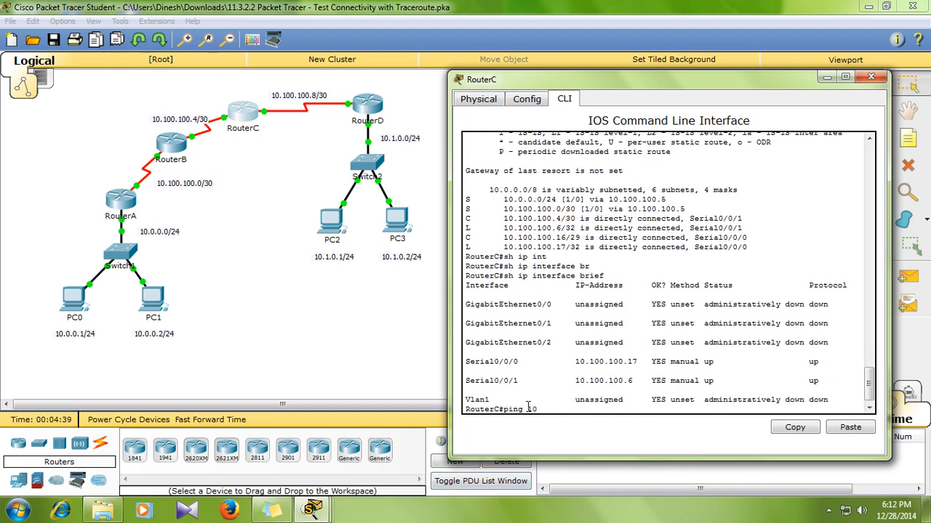
type(".100.100.10")
key("Return")
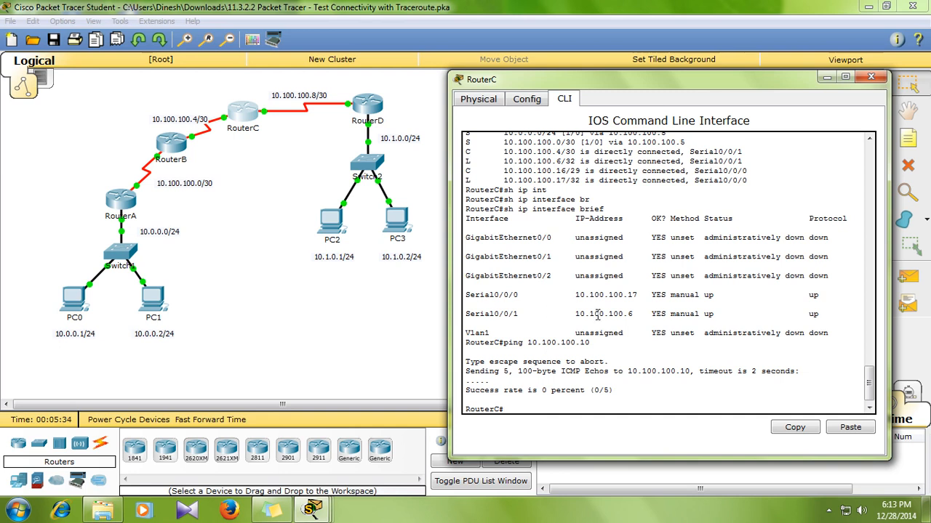
left_click_drag(572, 293, 818, 296)
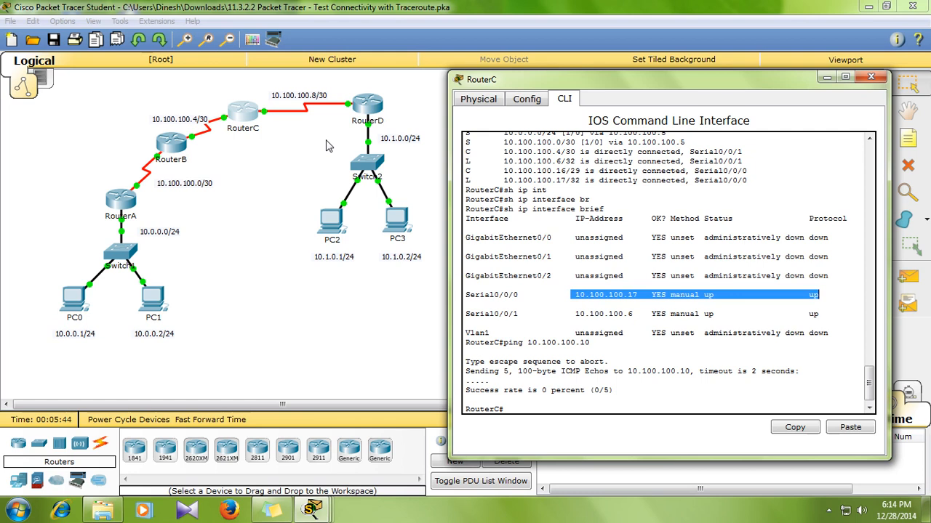
Enter global configuration mode on RouterC and open interface s0/0/0 for configuration.
left_click(543, 406)
type("sh ")
type("i")
key("BackSpace")
key("BackSpace")
key("BackSpace")
key("BackSpace")
type("conf t")
key("Return")
type("int")
key("Tab")
type("s0/0")
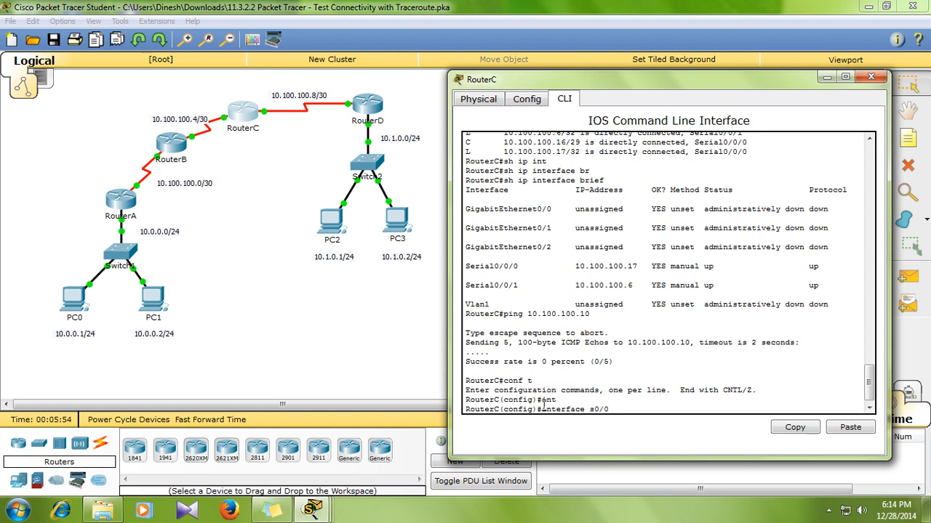
type("/0")
key("Return")
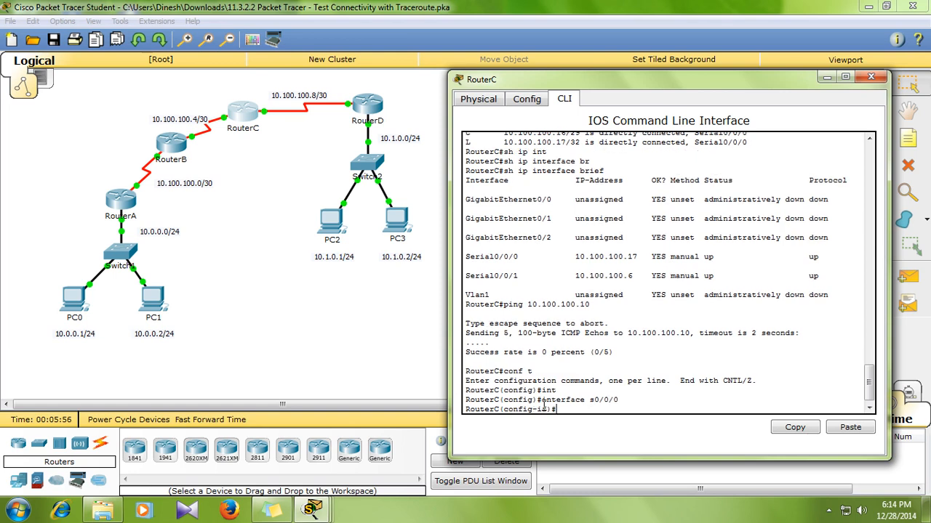
Remove the existing IP address from RouterC's Serial0/0/0 interface.
type("no ip add")
key("Tab")
key("Return")
Assign IP address 10.100.100.9 with subnet mask 255.255.255.252 to RouterC's Serial0/0/0 interface.
type("ip add")
key("Tab")
type("10")
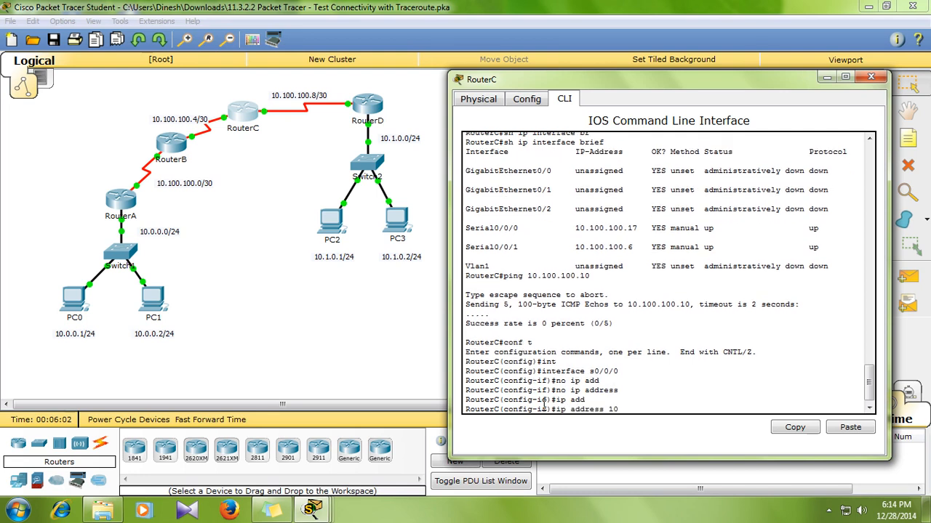
type(".100.100.9 255.255.255.252")
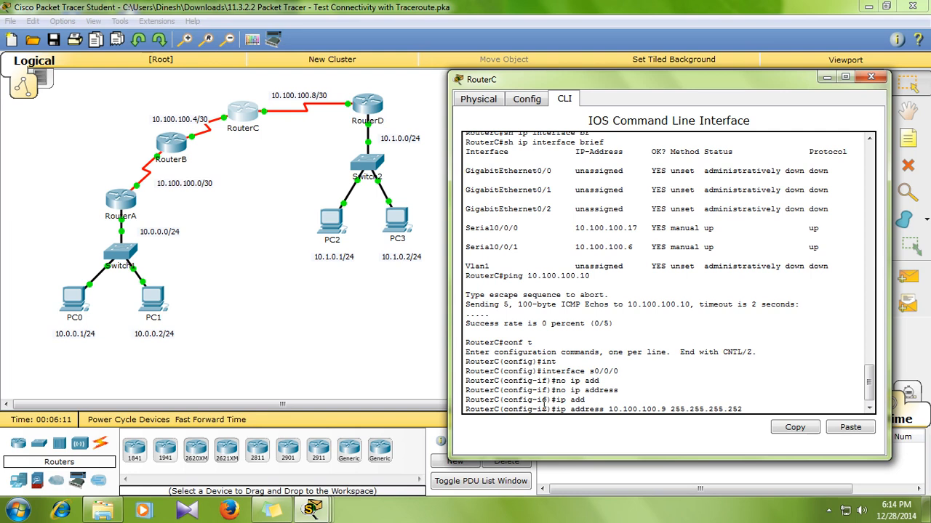
key("Return")
Set the clock rate on RouterC's Serial0/0/0 to 64000 and return to privileged EXEC mode.
type("clo")
key("Tab")
type("ra")
key("Tab")
type("65")
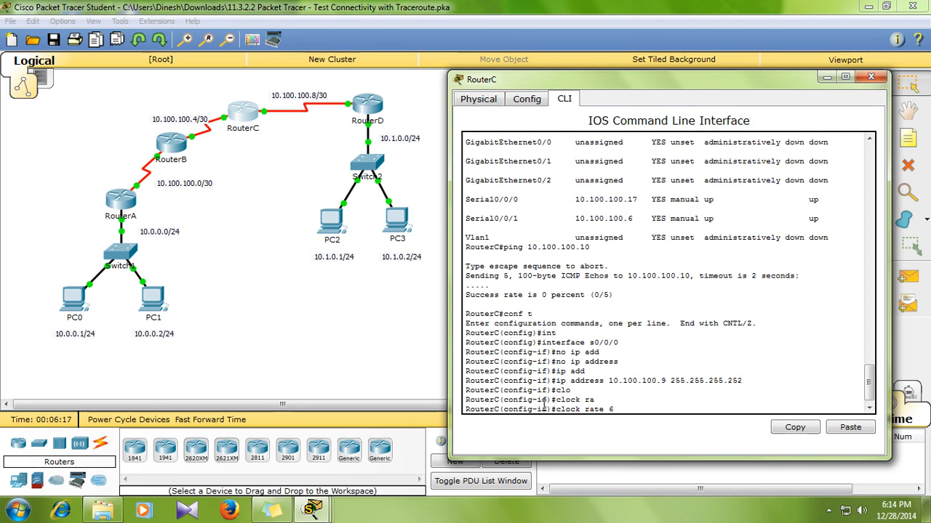
key("BackSpace")
type("4000")
key("Return")
key("ctrl+z")
key("Return")
key("Return")
key("Return")
key("Return")
Show the IP routing table on RouterC and check the route to the 10.1.0.0/24 network.
type("sh")
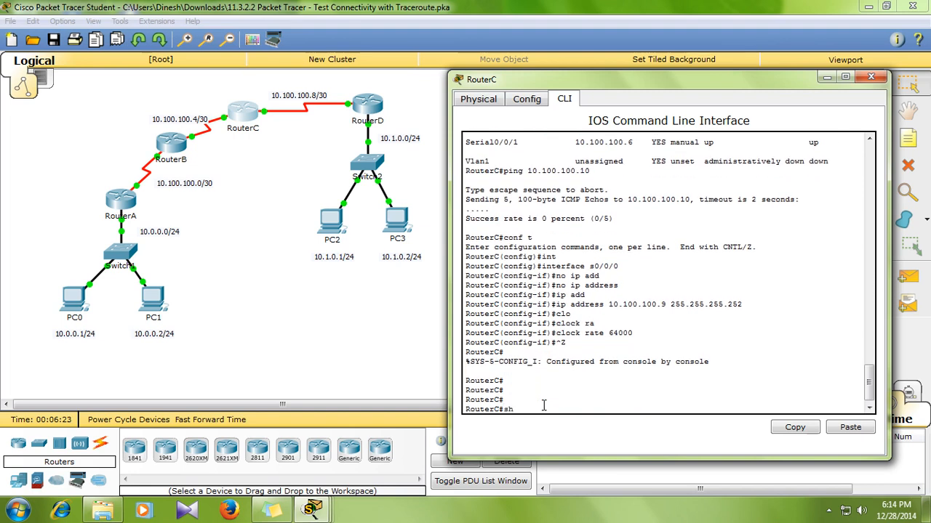
type(" ip rou")
key("Tab")
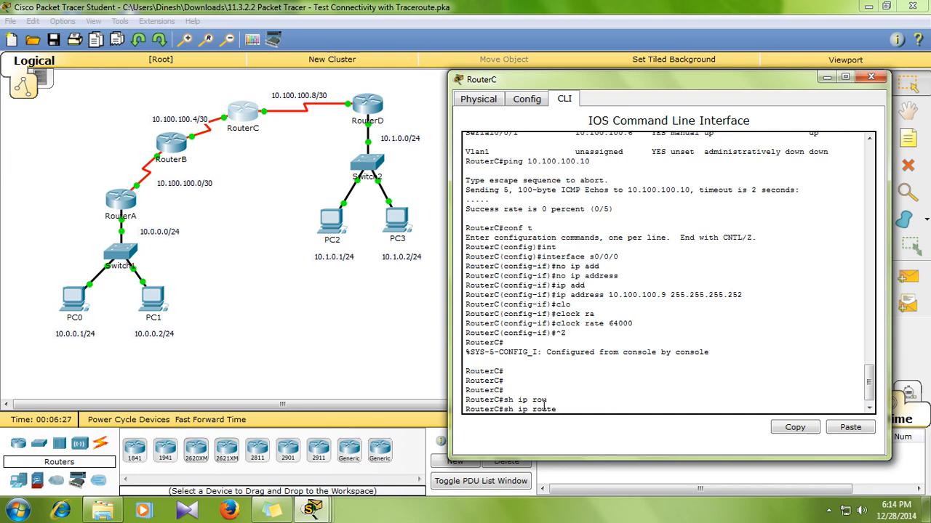
key("Return")
left_click_drag(500, 352, 561, 354)
Rerun the traceroute to 10.1.0.2 from PC0's command prompt.
left_click(71, 302)
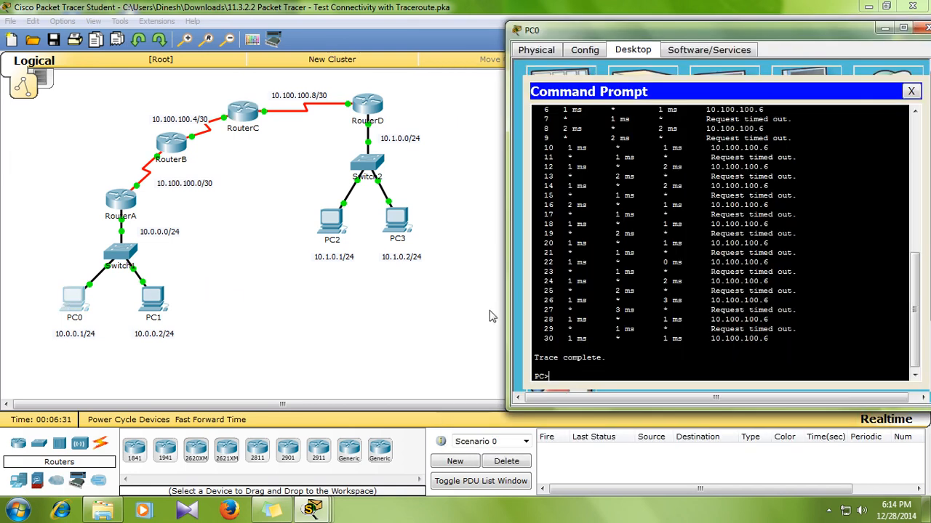
key("Up")
key("Return")
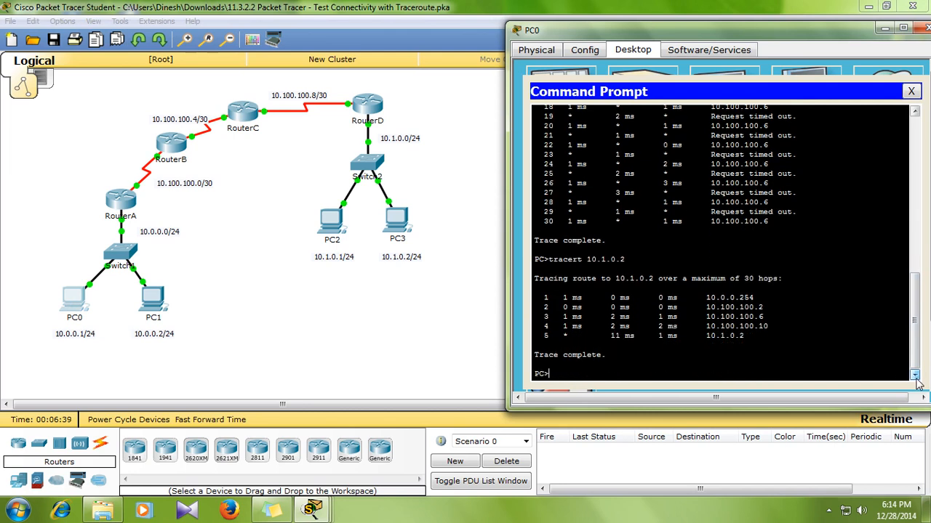
Ping PC3 at 10.1.0.2 from PC0 and stop the ping before it completes.
type("ping 10.1.0.2")
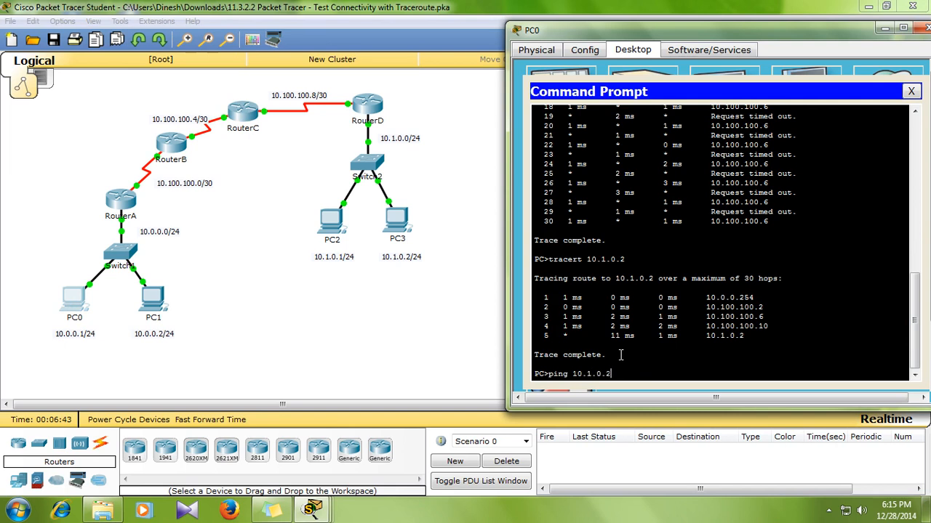
key("Return")
key("ctrl+c")
Ping PC2 at 10.1.0.1 from PC0, then close PC0's command prompt and device window.
key("Up")
key("BackSpace")
type("10.1.0.")
key("Return")
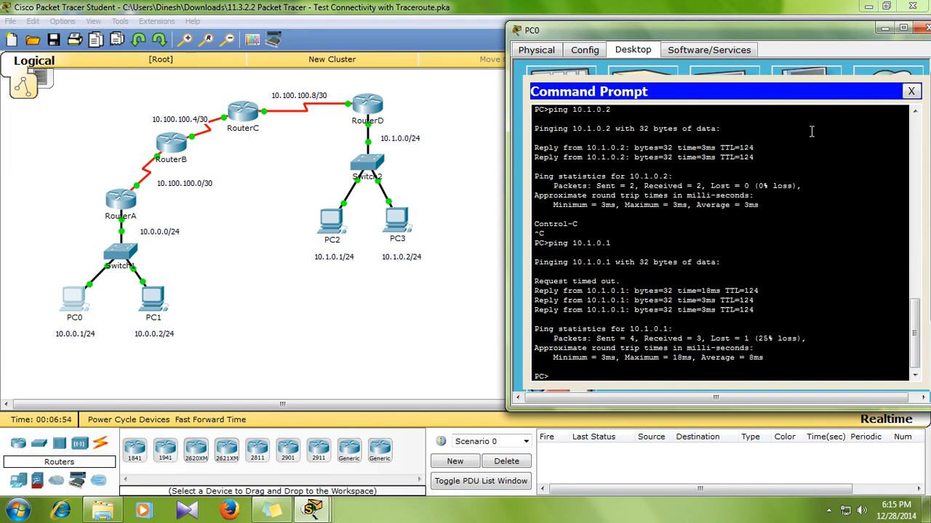
left_click(911, 92)
left_click(922, 27)
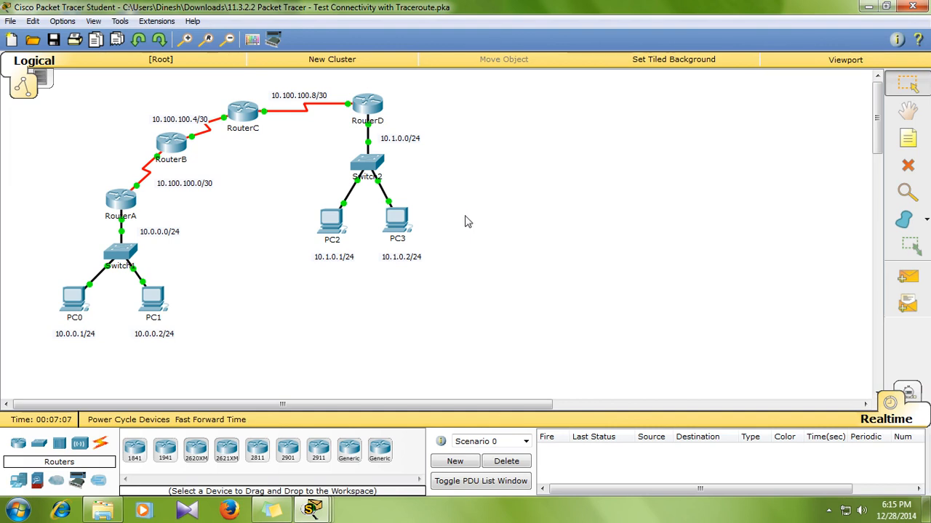
Enter privileged EXEC mode on RouterD and show its IP routing table.
left_click(369, 107)
left_click(367, 109)
left_click_drag(391, 95, 655, 77)
key("Return")
type("en")
key("Return")
type("sh ip ")
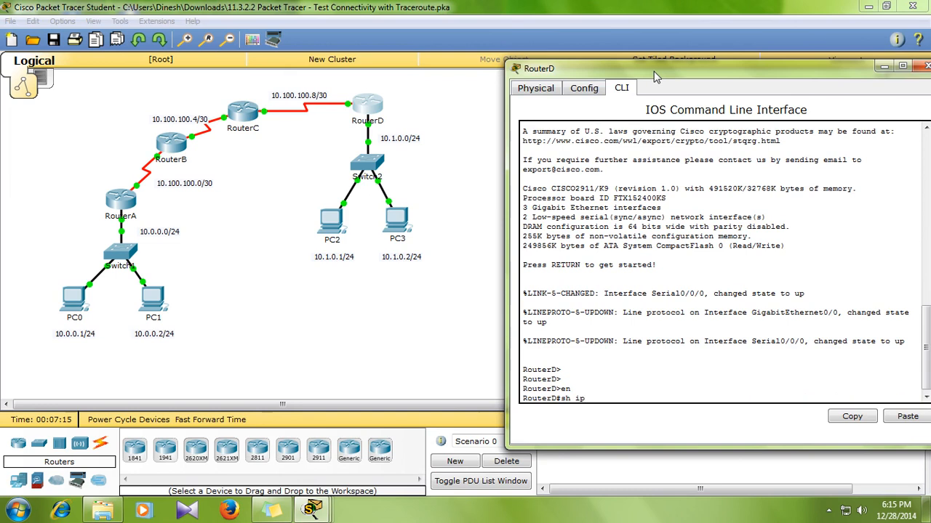
type("rou")
key("Tab")
key("Return")
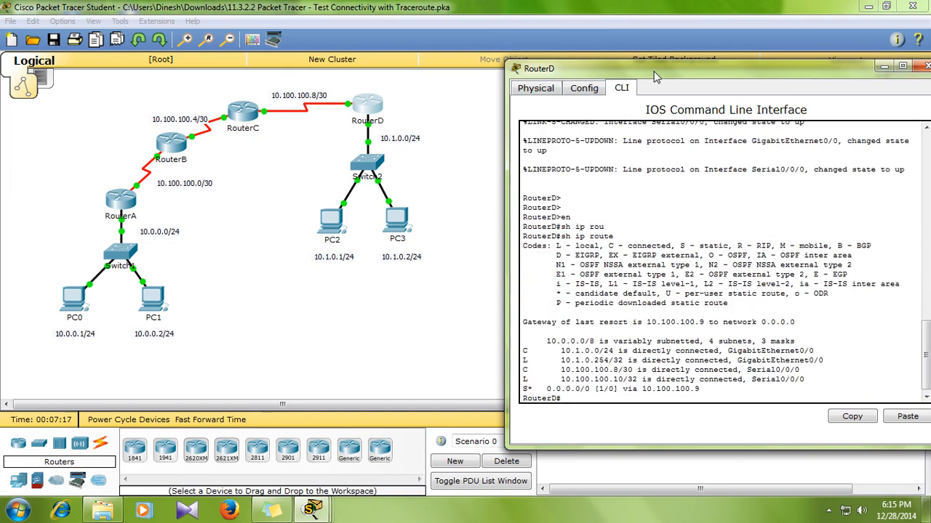
Examine the static default route and its next hop in RouterD's routing table.
left_click_drag(546, 389, 703, 390)
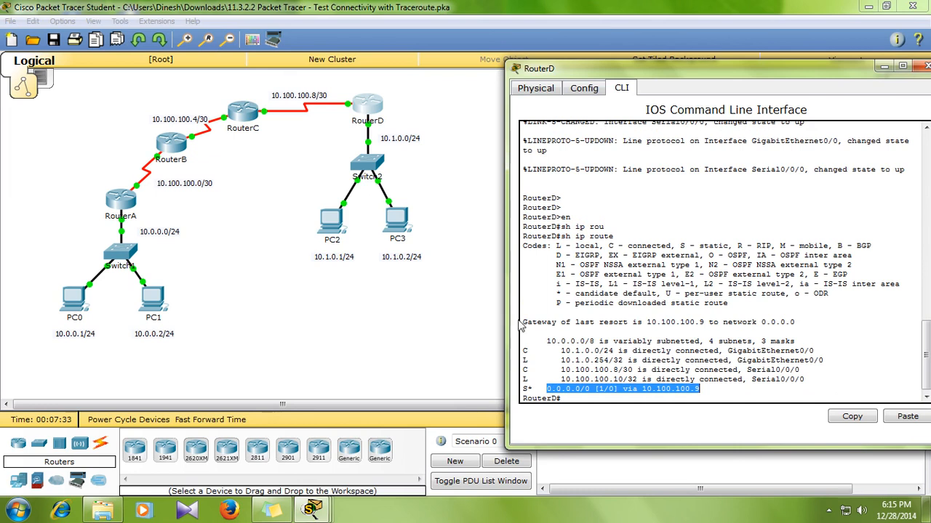
left_click(561, 389)
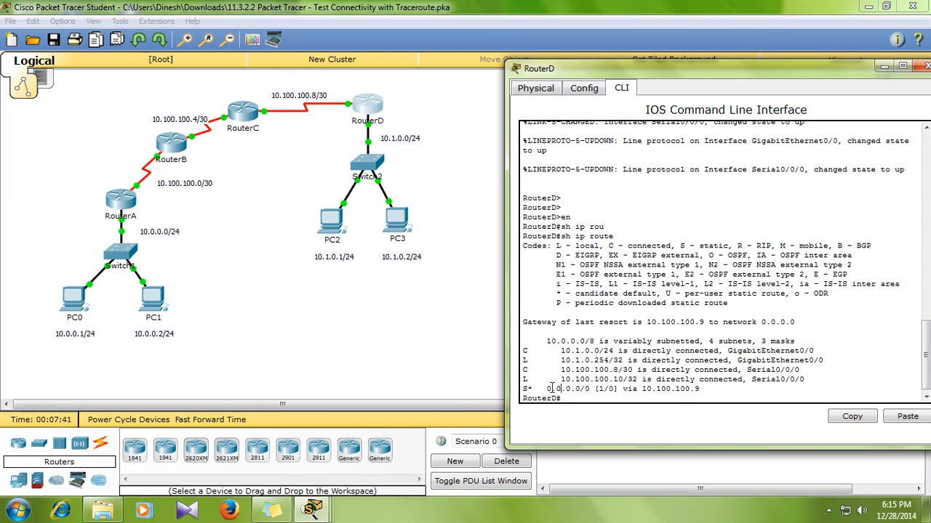
left_click_drag(699, 389, 618, 389)
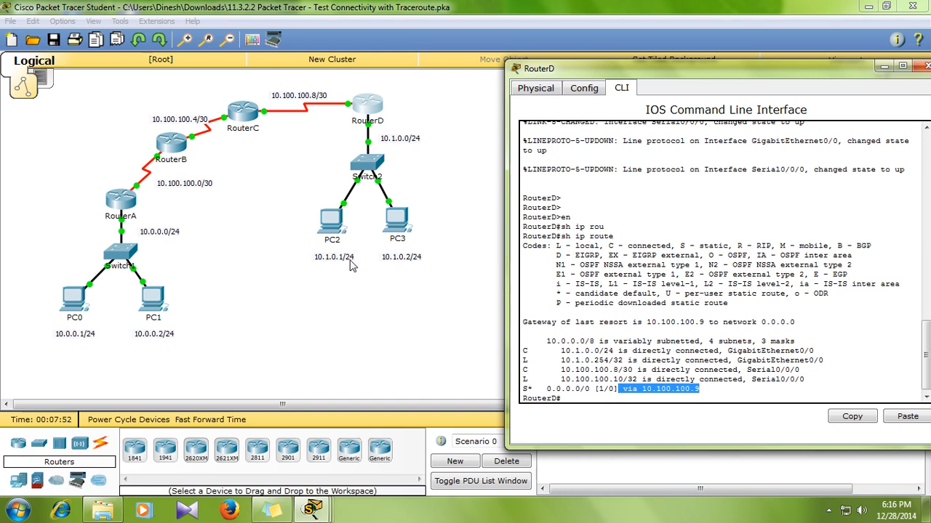
Examine RouterC's static routes to 10.0.0.0/24, 10.1.0.0/24 and 10.100.100.0/30 in its routing table.
left_click(248, 117)
left_click(247, 117)
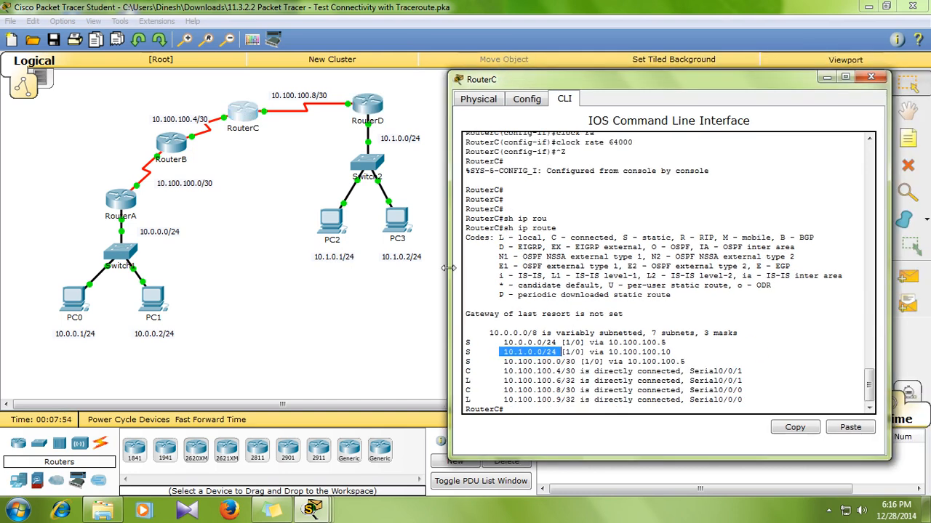
left_click(521, 353)
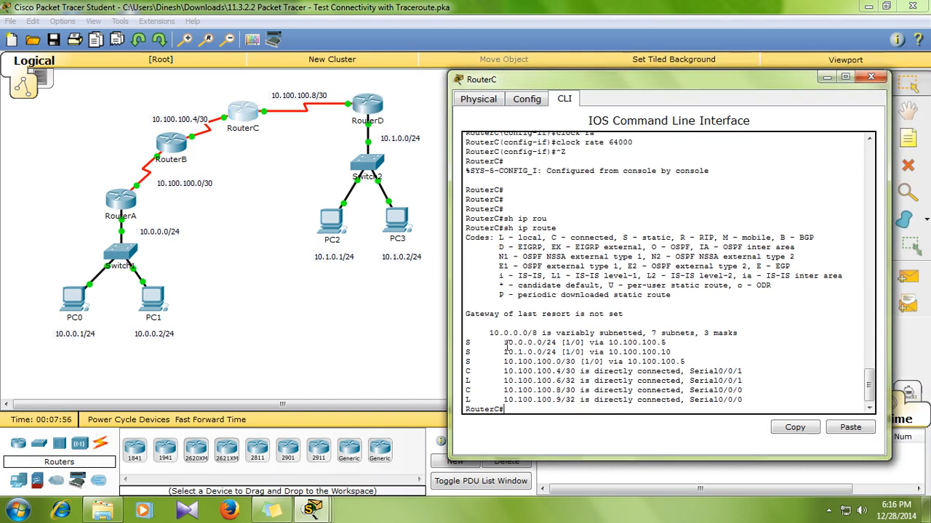
left_click_drag(503, 342, 673, 342)
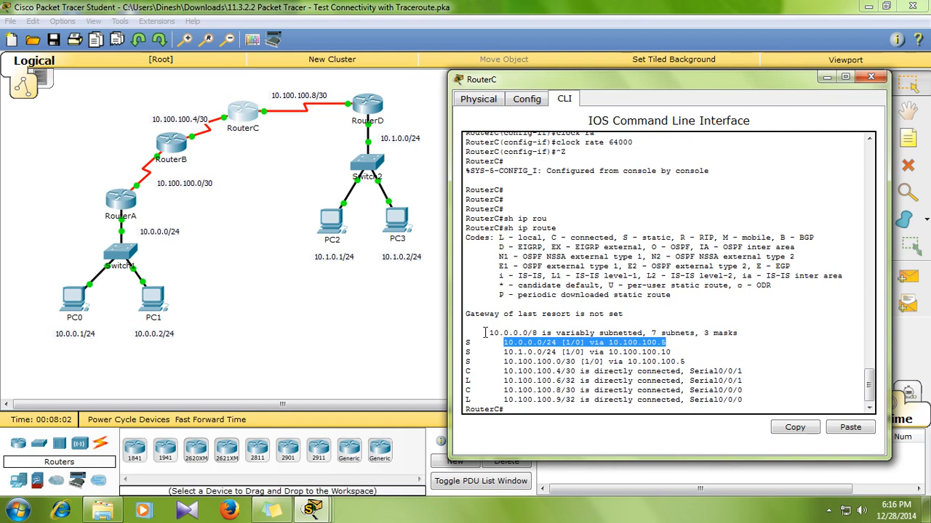
left_click_drag(499, 352, 670, 352)
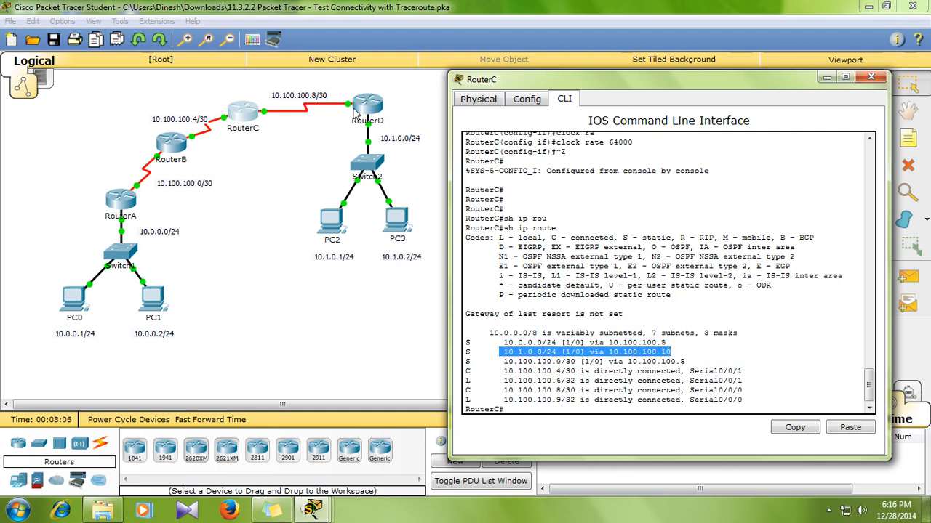
left_click_drag(503, 361, 574, 363)
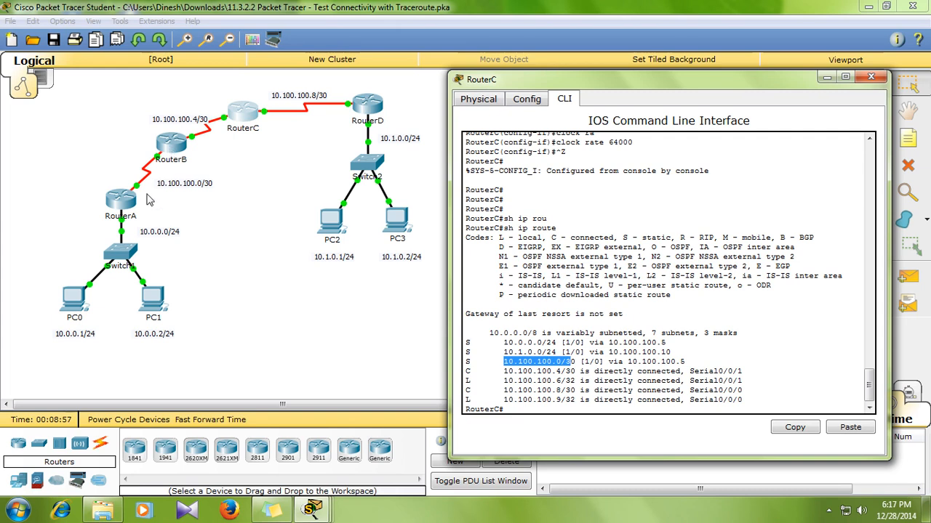
left_click(538, 373)
left_click_drag(504, 361, 604, 372)
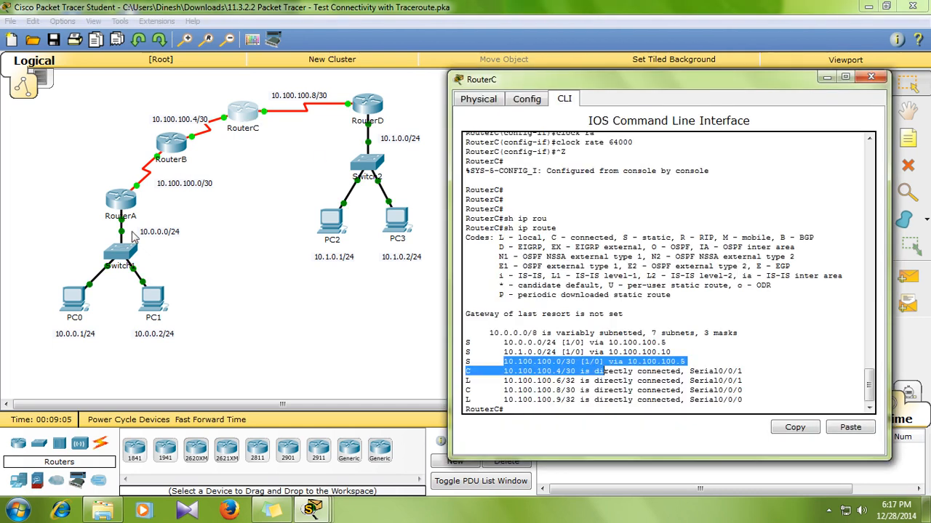
left_click(550, 410)
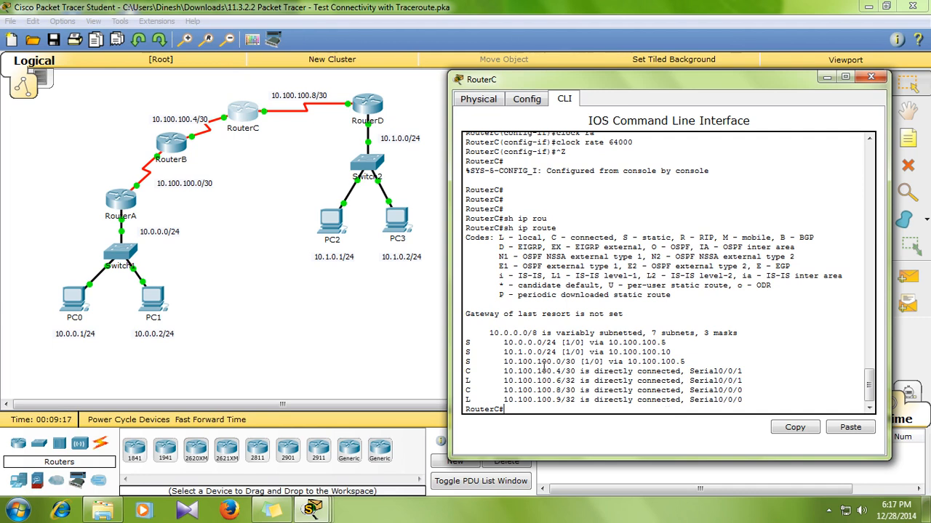
left_click_drag(505, 361, 609, 363)
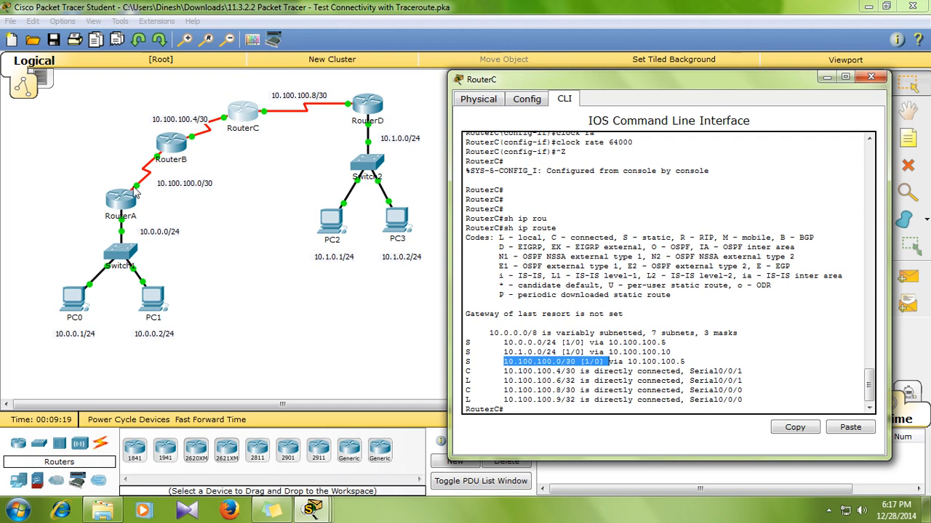
Show the IP routing table on RouterB and examine its static routes, including the one to 10.100.100.8/30.
left_click(173, 149)
left_click(502, 399)
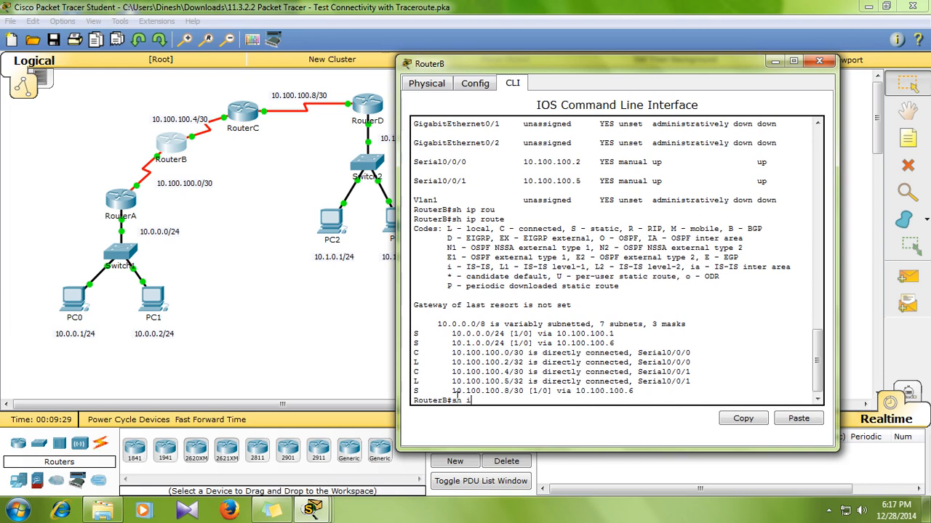
type("route")
key("Tab")
key("Return")
left_click_drag(616, 334, 519, 342)
left_click_drag(447, 389, 646, 402)
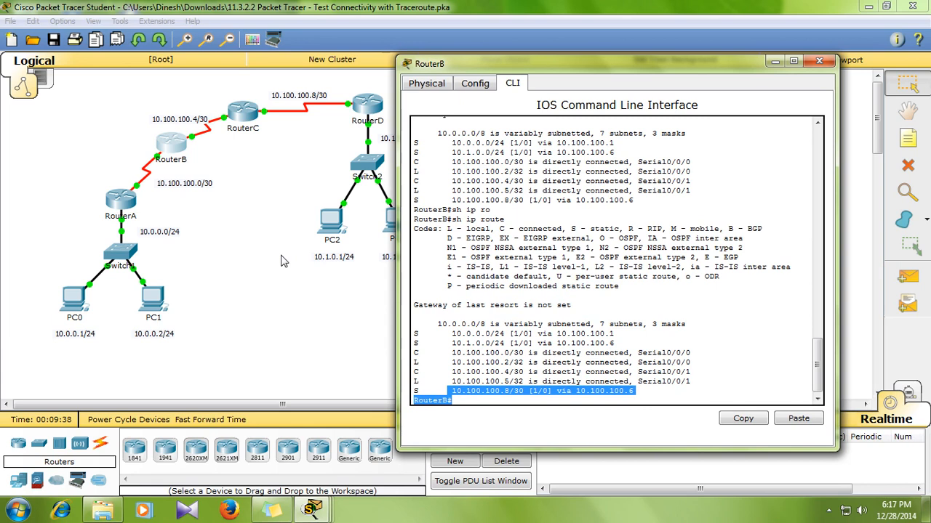
Open RouterA's command line and show its IP routing table.
left_click(116, 211)
left_click(403, 420)
key("Return")
key("Return")
type("sh ip rou")
key("Tab")
key("Return")
Examine the static default route in RouterA's routing table and close the RouterA window.
left_click_drag(288, 409, 442, 412)
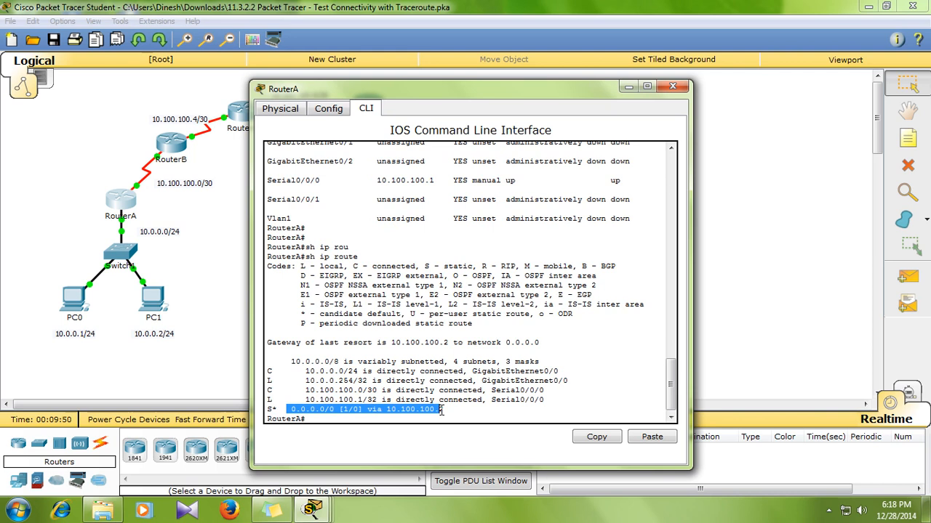
left_click(419, 422)
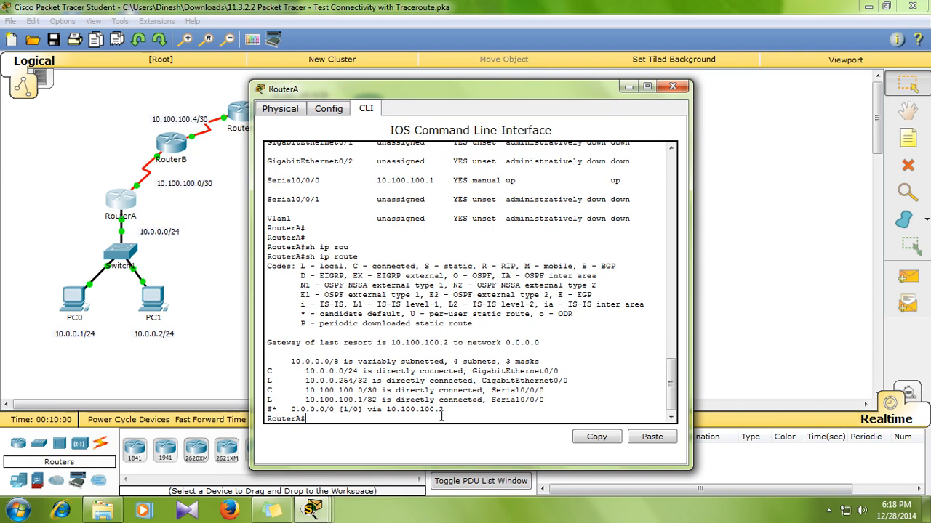
left_click_drag(451, 411, 291, 400)
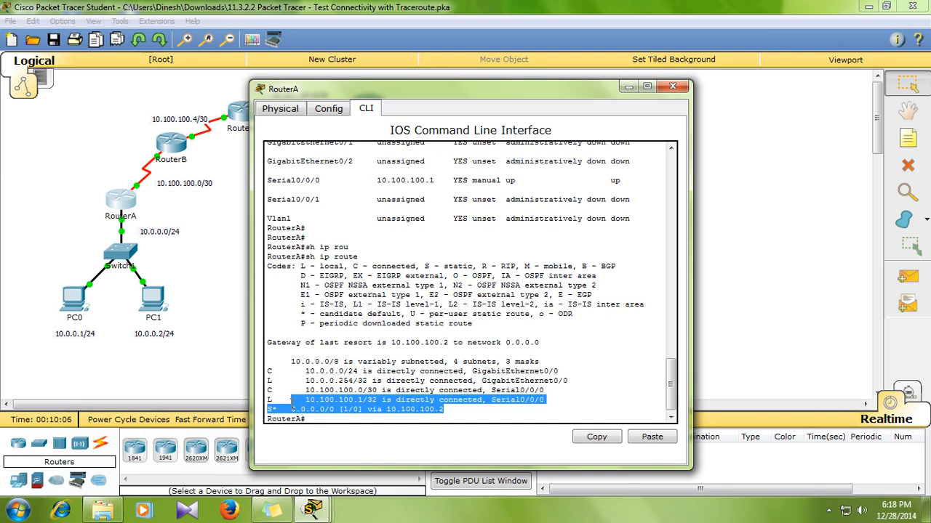
left_click(672, 86)
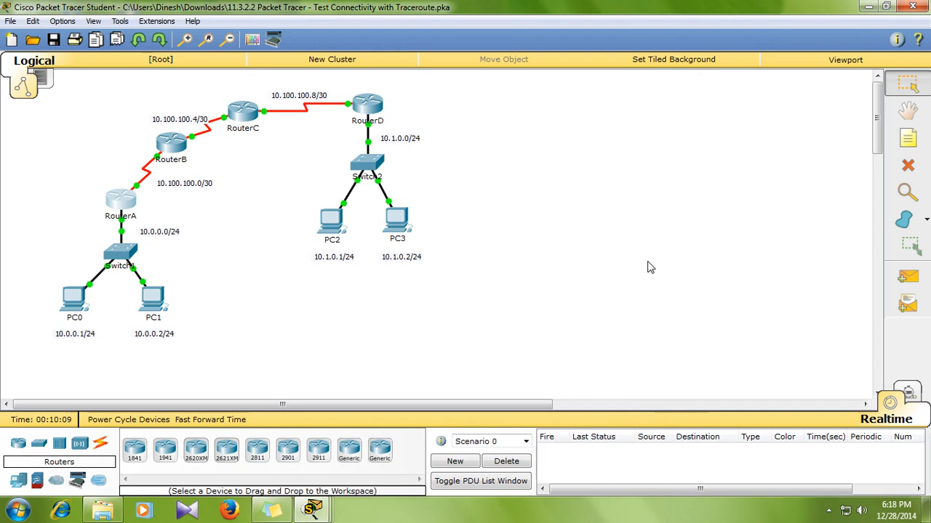